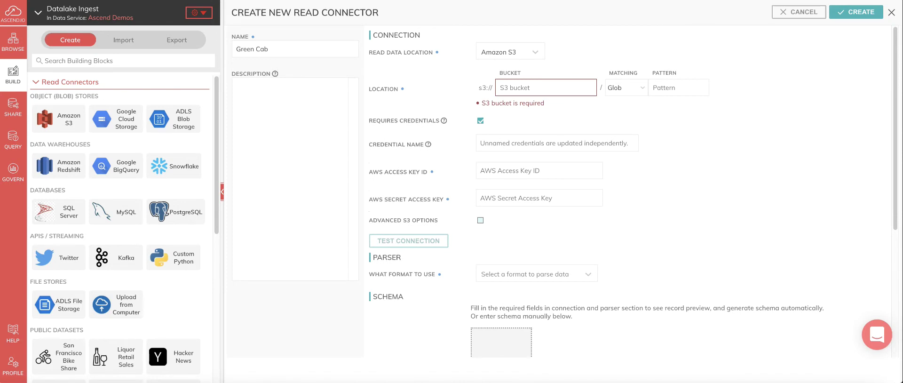
- Set the S3 location to bucket ascend-io-prod-training with the Glob pattern demo_data/nyc_taxi/green_cab/2016-03/*.csv
left_click(514, 92)
type("ascend-io-prod-training")
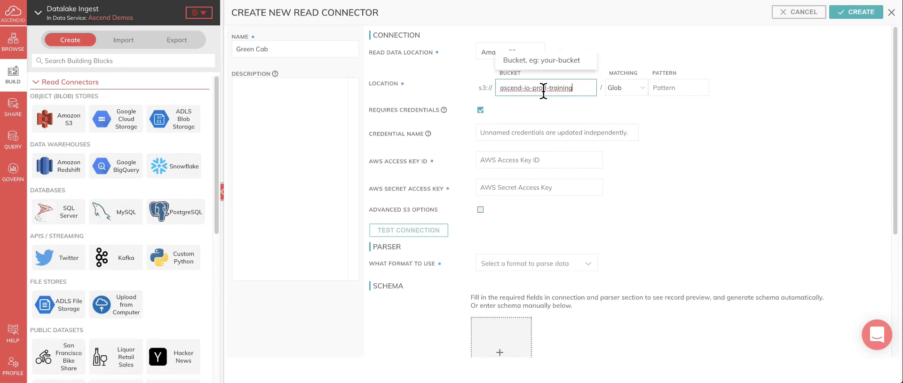
left_click(628, 93)
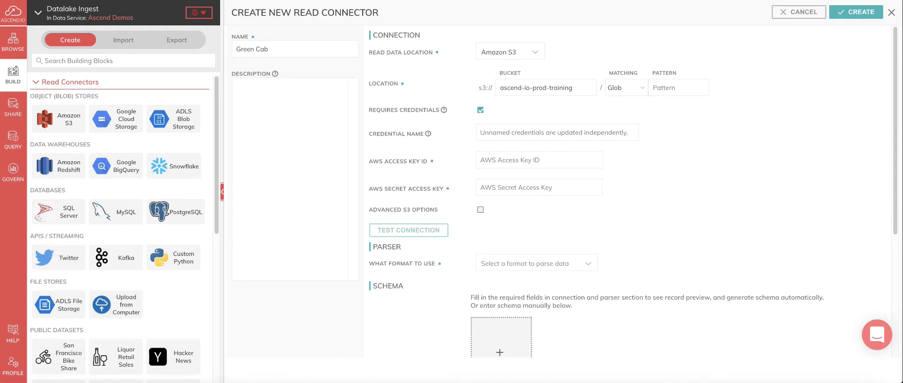
left_click(687, 88)
type("demo_data/nyc_taxi/green_cab/2016-03/*.csv")
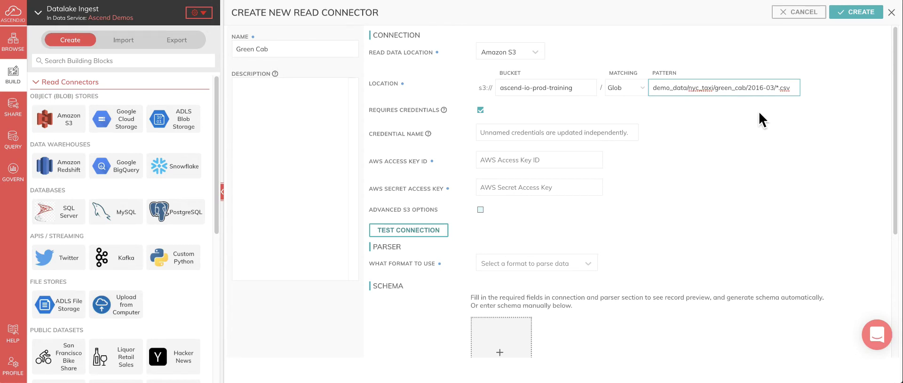
- Enter the AWS access key ID and AWS secret access key, and test the connection
left_click(549, 159)
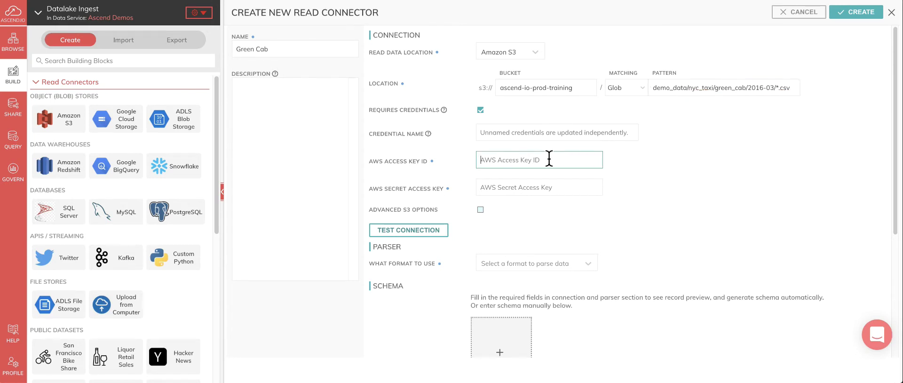
key("ctrl+v")
key("Tab")
key("ctrl+v")
left_click(437, 233)
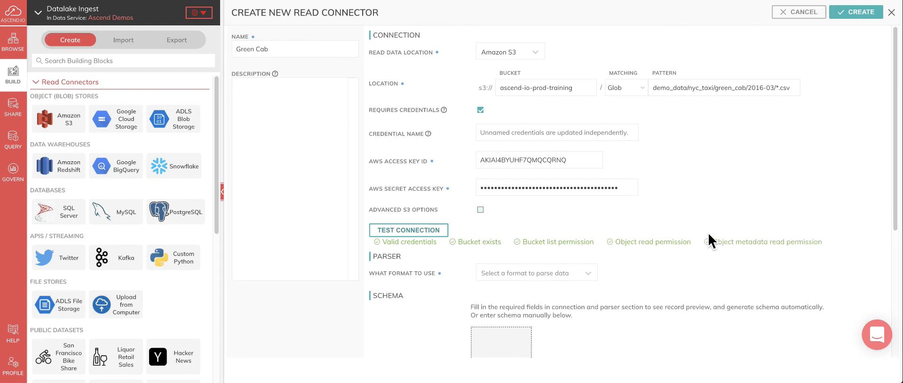
- Set the parser format to XSV with a Comma delimiter and a header row, and review the generated schema
scroll(675, 264, "down", 3)
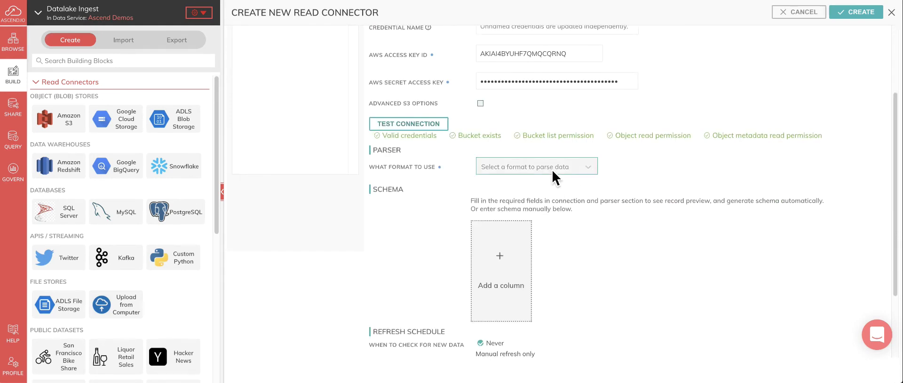
left_click(552, 169)
left_click(512, 260)
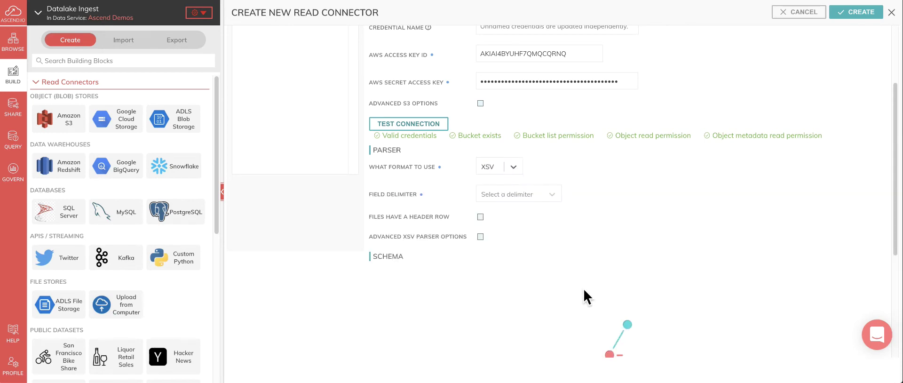
scroll(585, 200, "down", 3)
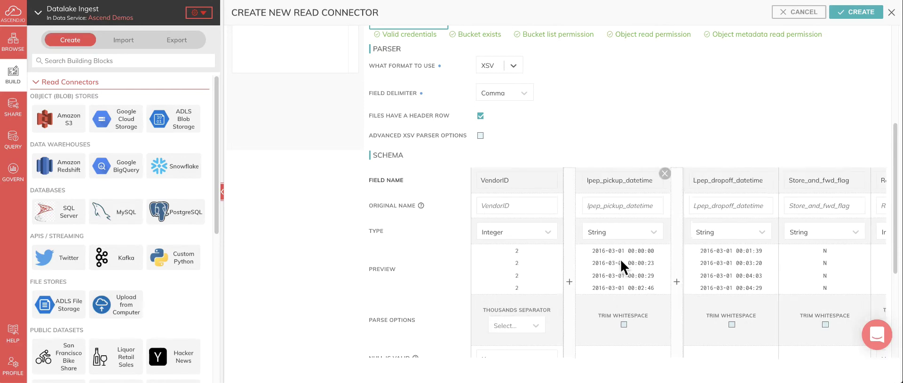
scroll(620, 256, "down", 2)
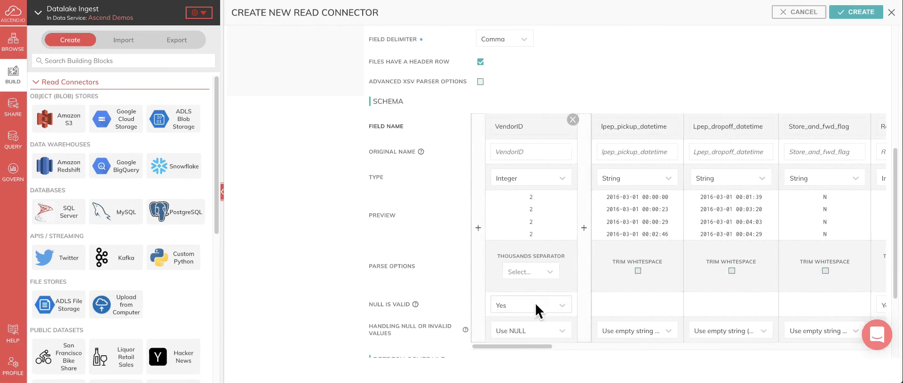
- Try the Parser Function format with Python 3 as its language, and return the format to XSV
scroll(508, 308, "up", 4)
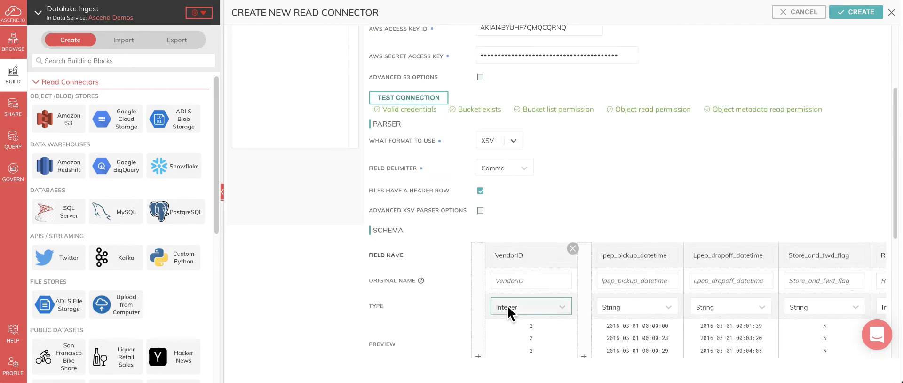
left_click(511, 141)
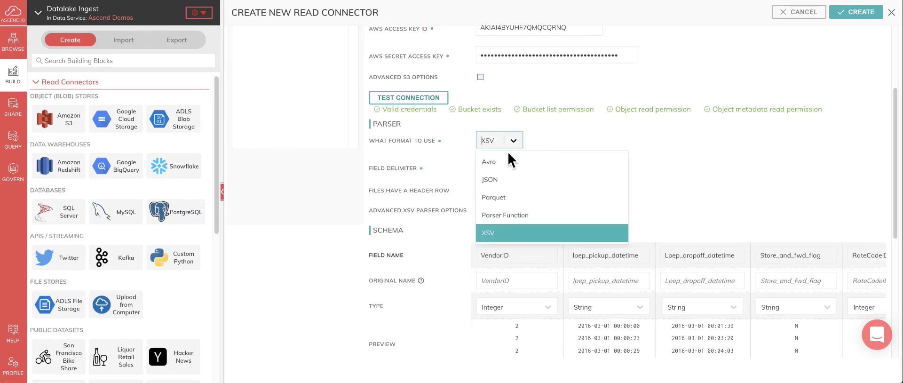
left_click(501, 216)
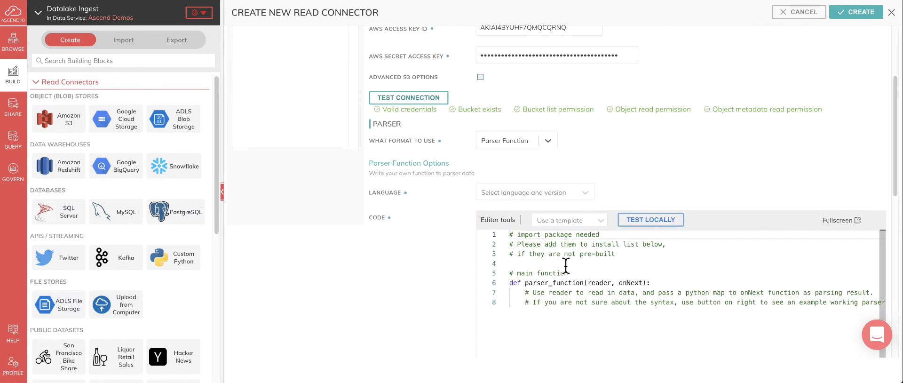
scroll(574, 270, "up", 1)
left_click(572, 212)
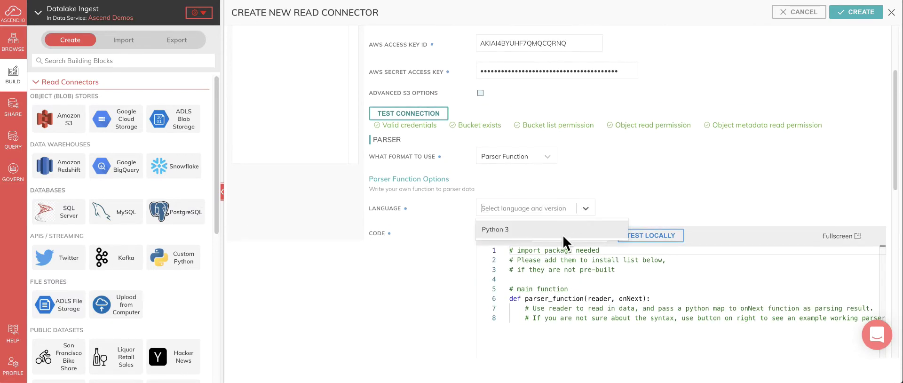
left_click(563, 235)
left_click(508, 157)
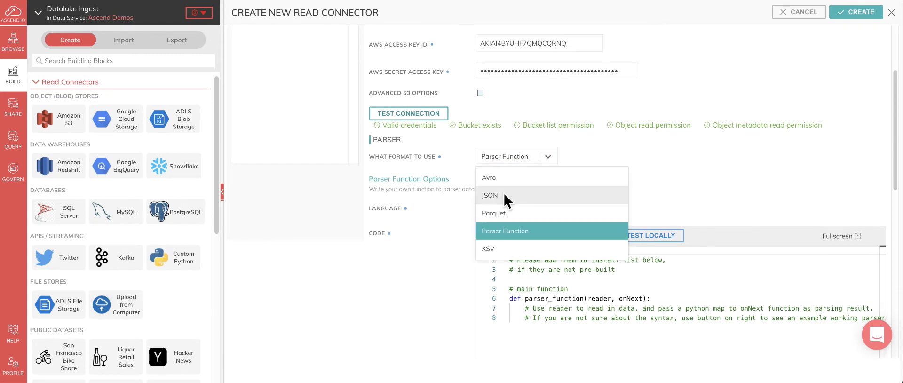
left_click(509, 254)
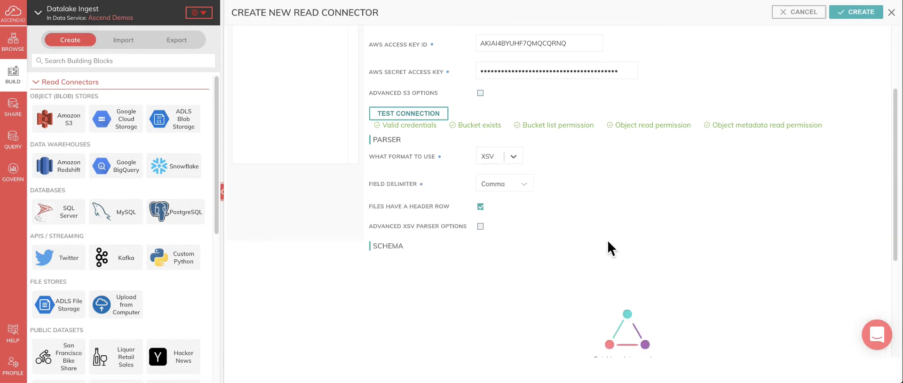
- Check the VendorID thousands separator options and set the Tolls_amount column's type to Float
scroll(597, 212, "down", 5)
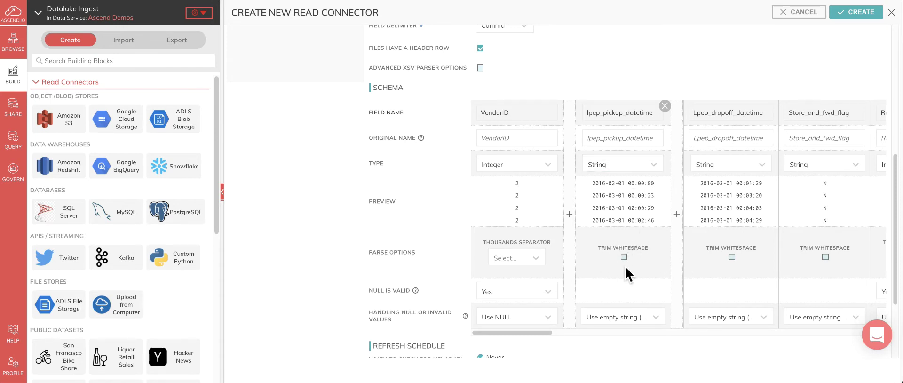
left_click(532, 258)
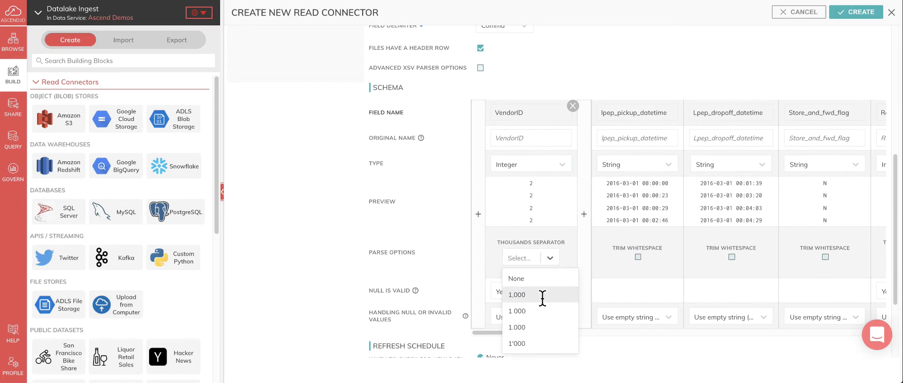
left_click(564, 258)
left_click_drag(531, 332, 793, 337)
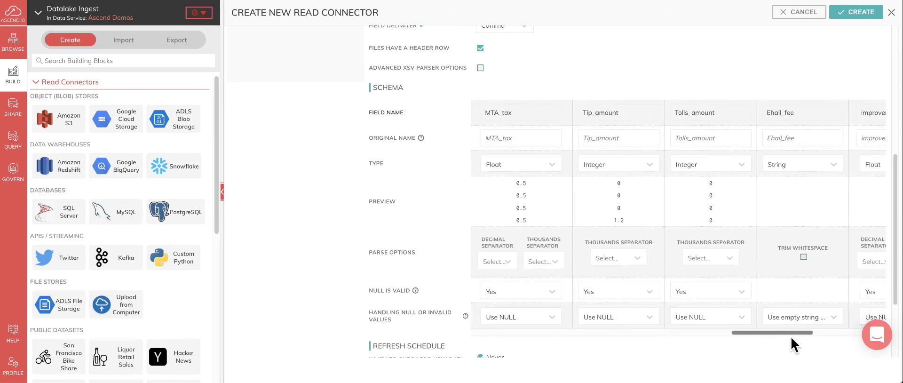
left_click(721, 164)
left_click(712, 233)
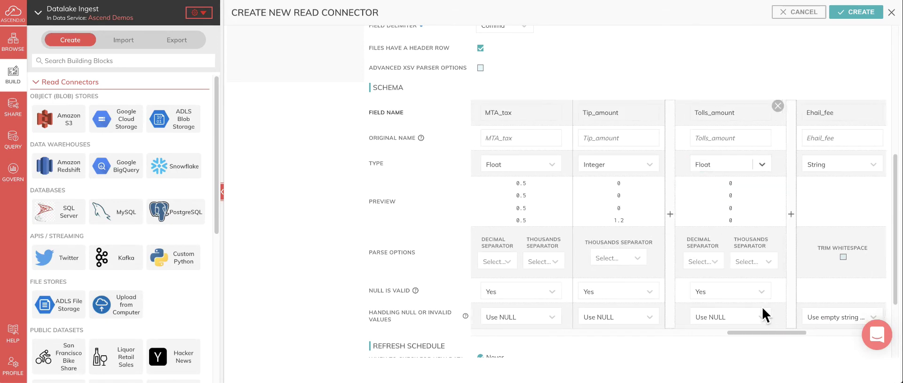
- Set the refresh schedule to check for new data every 5 minutes, and create the read connector
left_click_drag(758, 332, 499, 326)
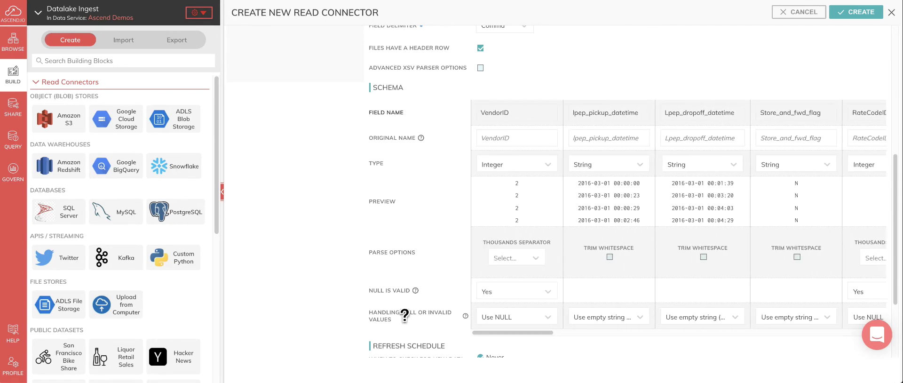
scroll(399, 302, "down", 5)
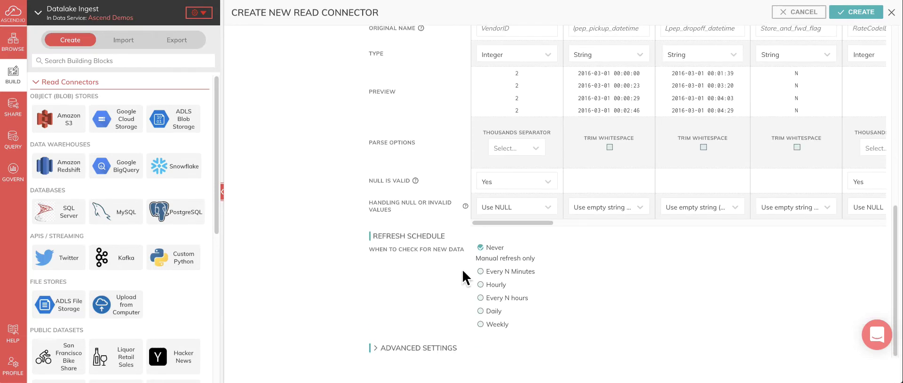
left_click_drag(472, 248, 367, 259)
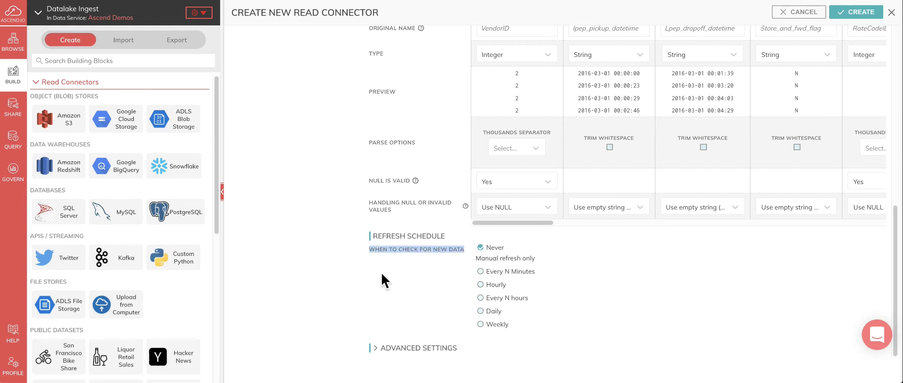
left_click(382, 280)
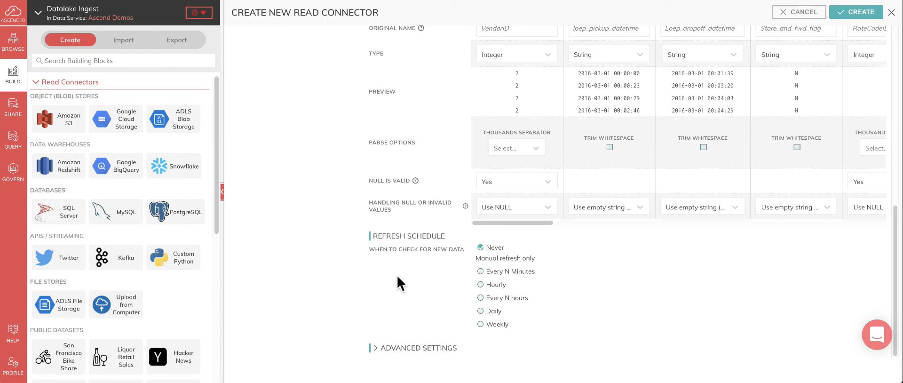
left_click(481, 272)
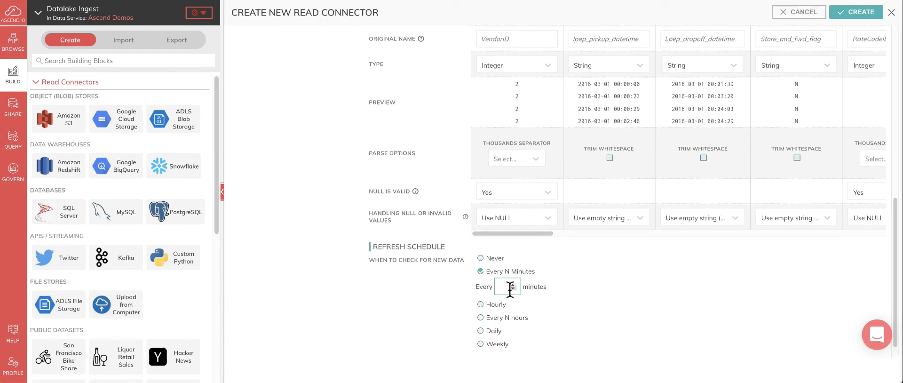
type("5")
scroll(612, 287, "down", 1)
left_click(852, 13)
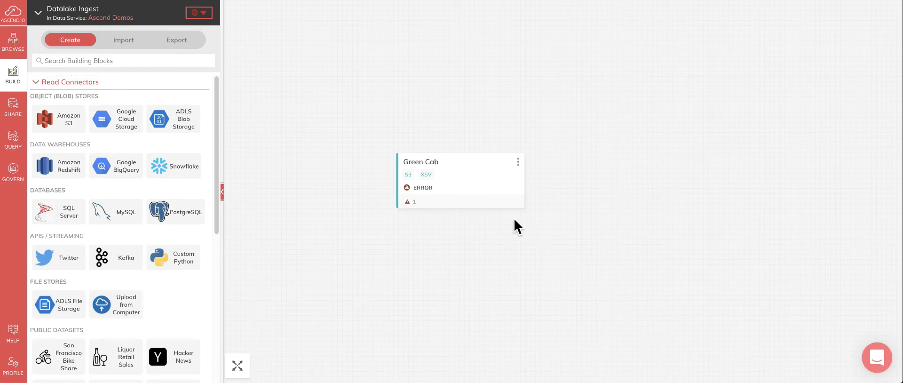
- Open the Green Cab connector's details and examine its errors and parser settings
left_click(483, 203)
left_click(631, 182)
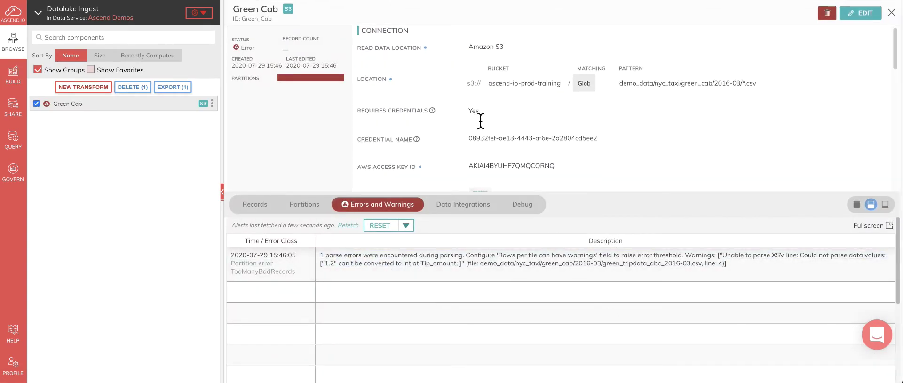
scroll(480, 117, "down", 3)
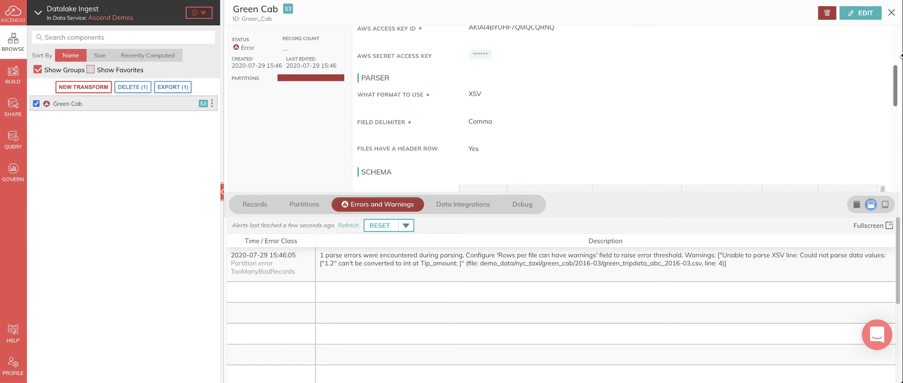
- Edit the connector's schema to set the Tip_amount column's type to Float, update it, and close its details
left_click(861, 13)
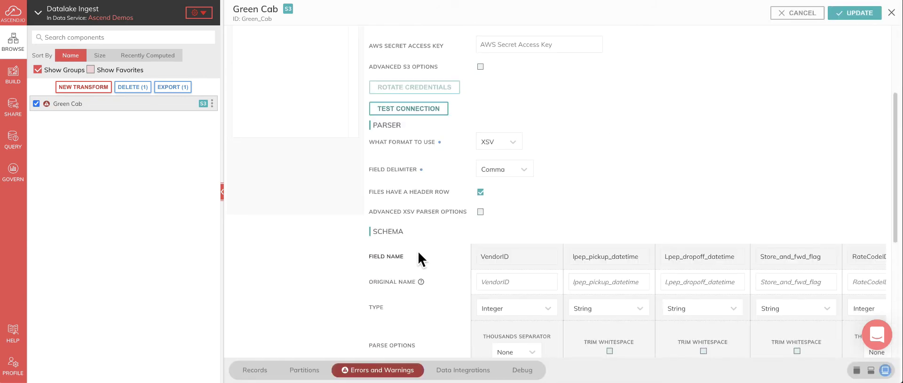
scroll(419, 252, "down", 5)
left_click_drag(491, 225, 720, 221)
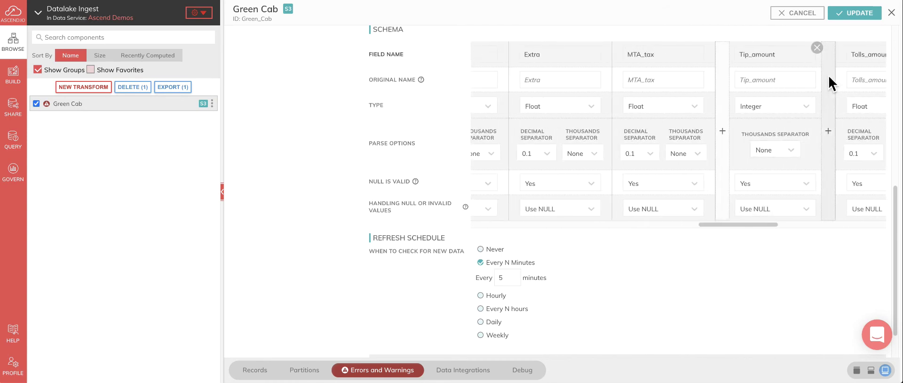
left_click(804, 106)
left_click(774, 175)
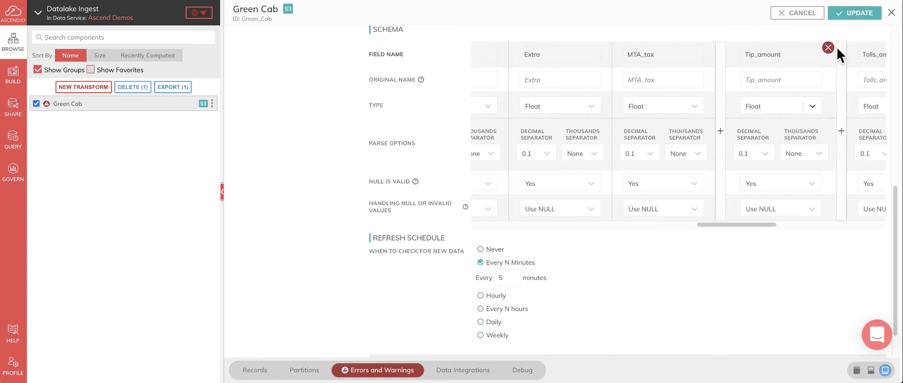
left_click(855, 13)
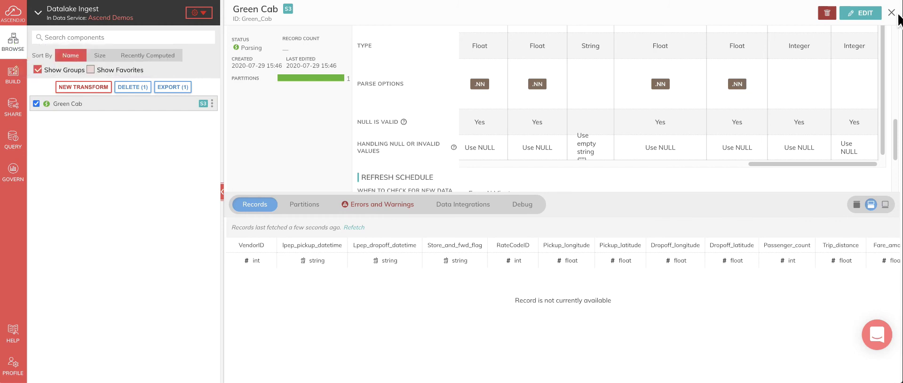
left_click(891, 13)
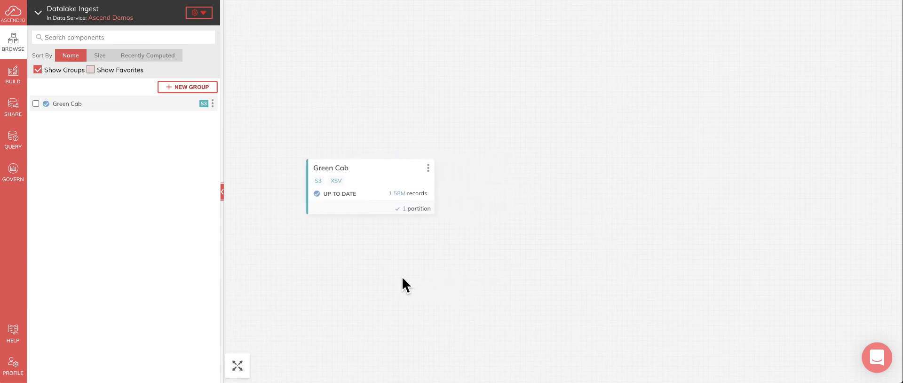
- Preview the Green Cab component's records across its columns and close the preview
left_click(380, 180)
left_click(415, 205)
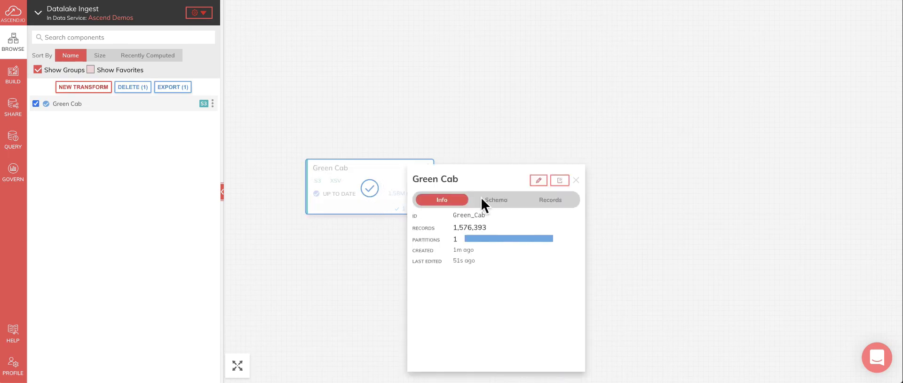
left_click(541, 200)
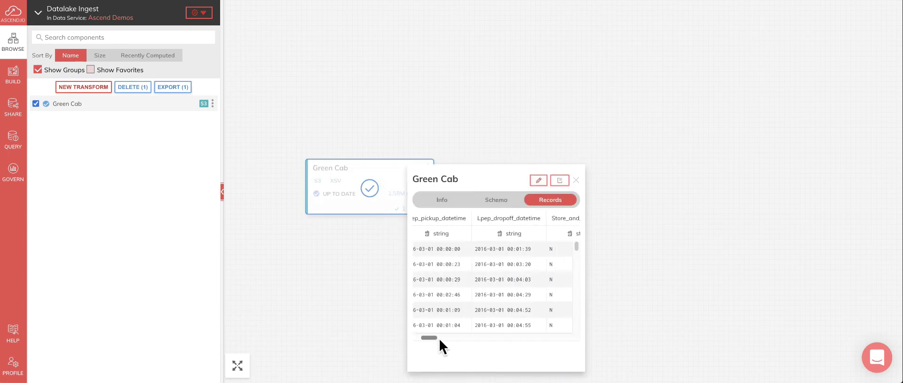
left_click_drag(438, 337, 491, 334)
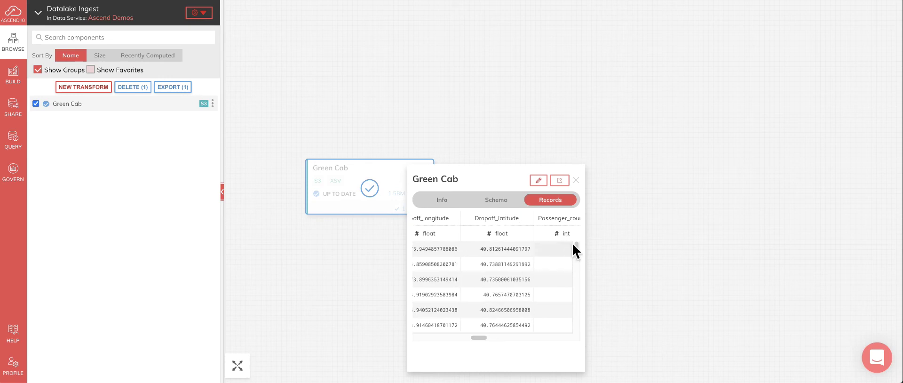
left_click(576, 180)
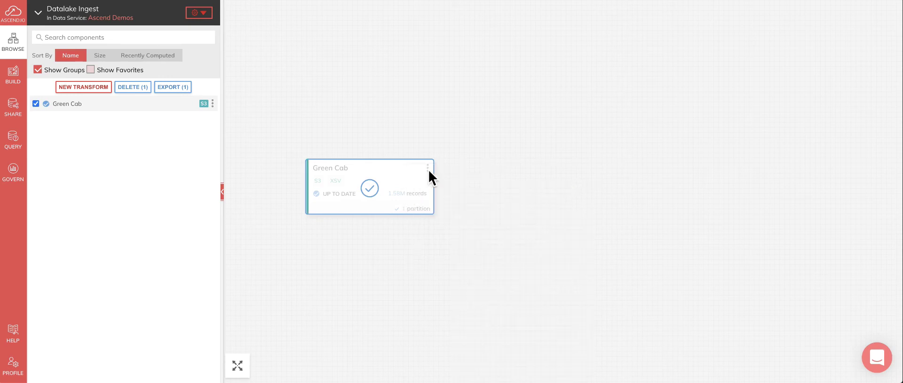
right_click(391, 183)
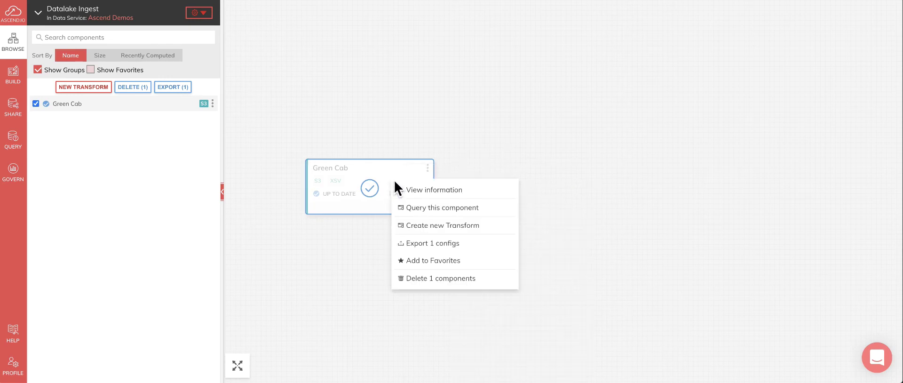
left_click(357, 233)
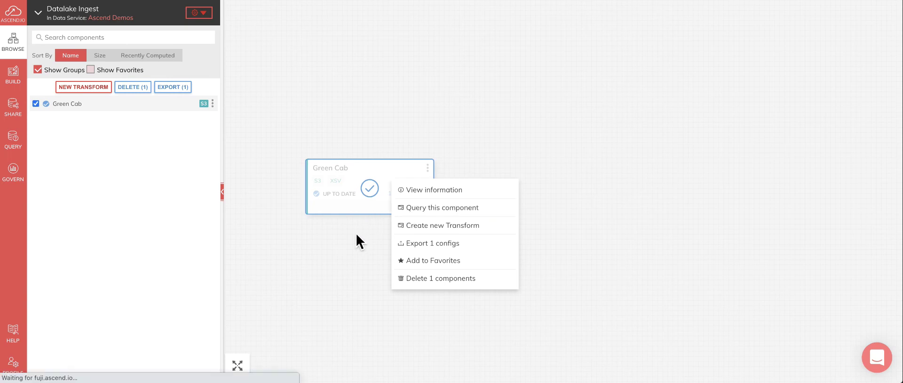